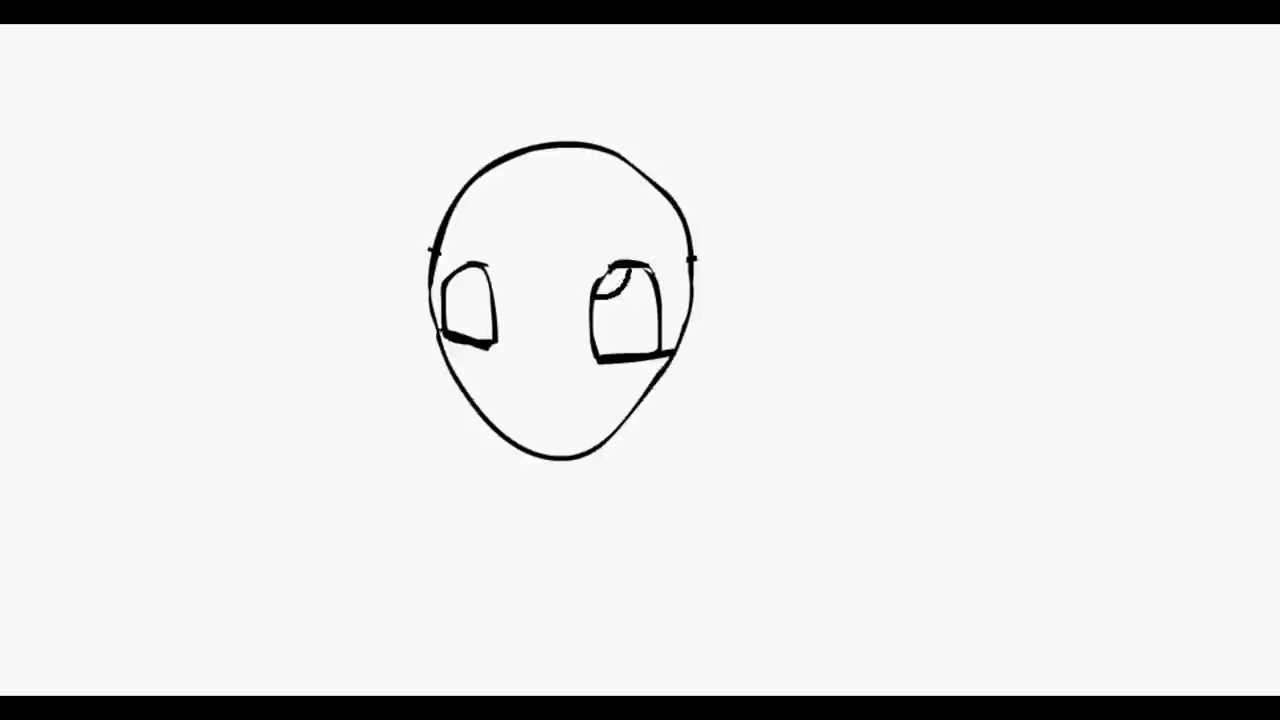
Brush dark pupils into both eyes, undoing the stray white highlight marks
left_click_drag(447, 290, 484, 267)
key("ctrl+z")
mouse_move(630, 309)
left_mouse_down()
mouse_move(628, 296)
mouse_move(610, 320)
mouse_move(634, 334)
left_mouse_up()
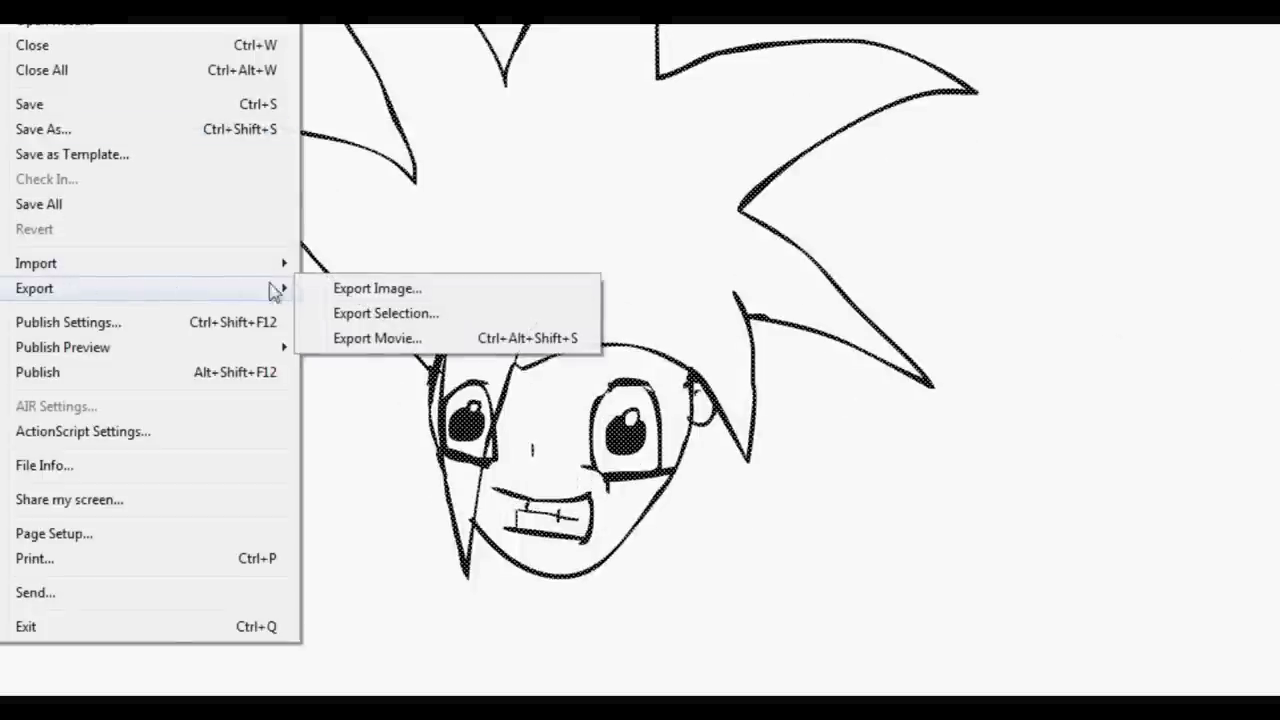
Export the drawing as a JPEG image named Yu-gi-oh in the My Art folder
left_click(329, 289)
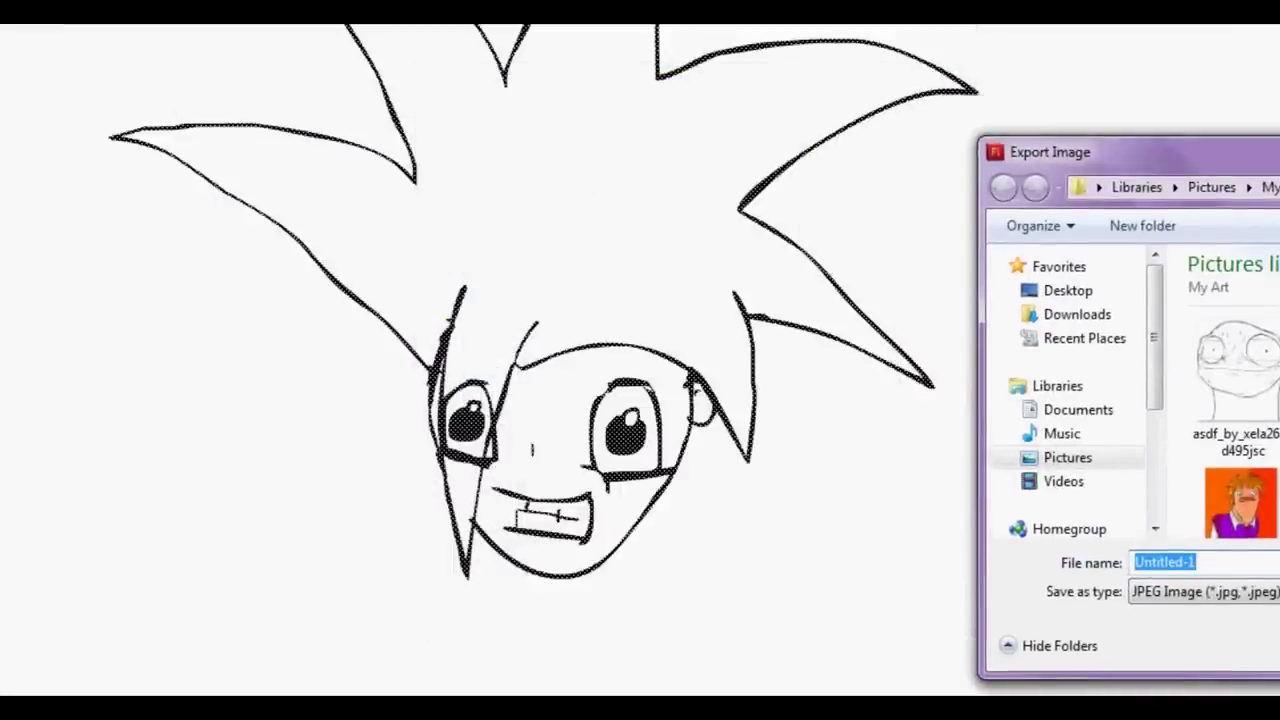
mouse_move(1262, 152)
left_mouse_down()
mouse_move(771, 149)
mouse_move(631, 79)
left_mouse_up()
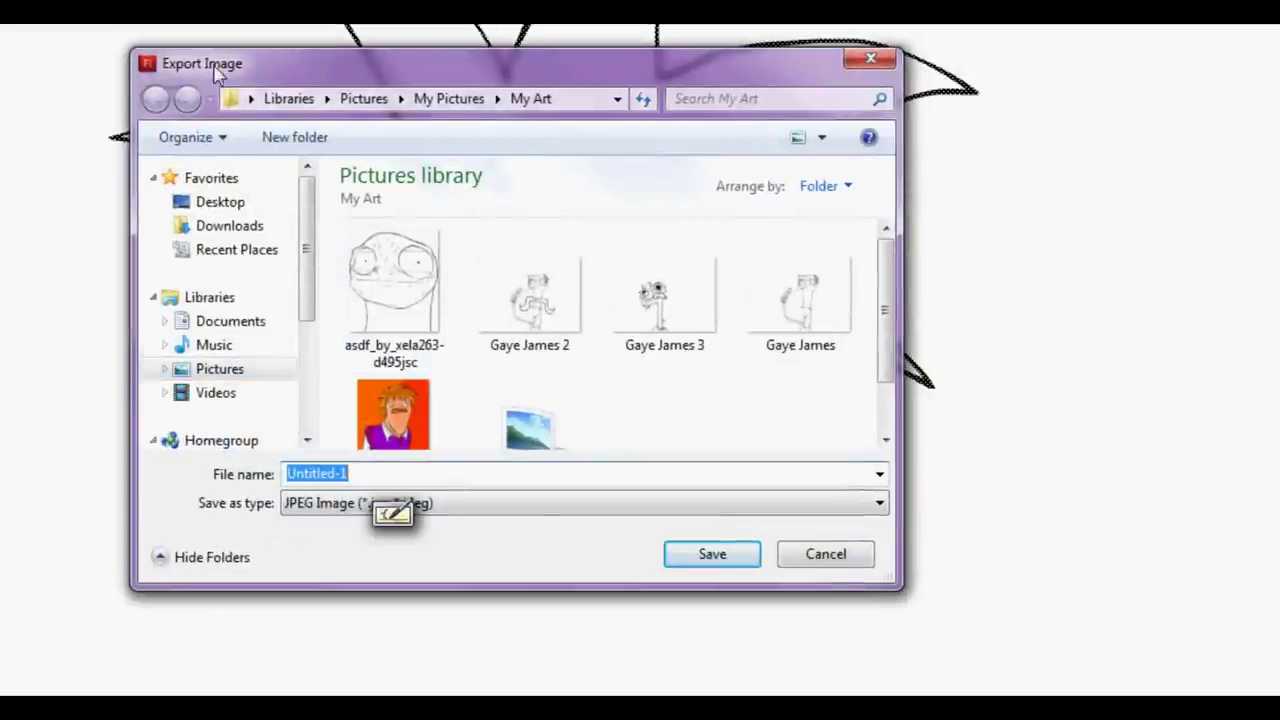
mouse_move(180, 77)
left_mouse_down()
mouse_move(1200, 60)
mouse_move(1071, 50)
mouse_move(810, 91)
mouse_move(515, 110)
mouse_move(336, 85)
left_mouse_up()
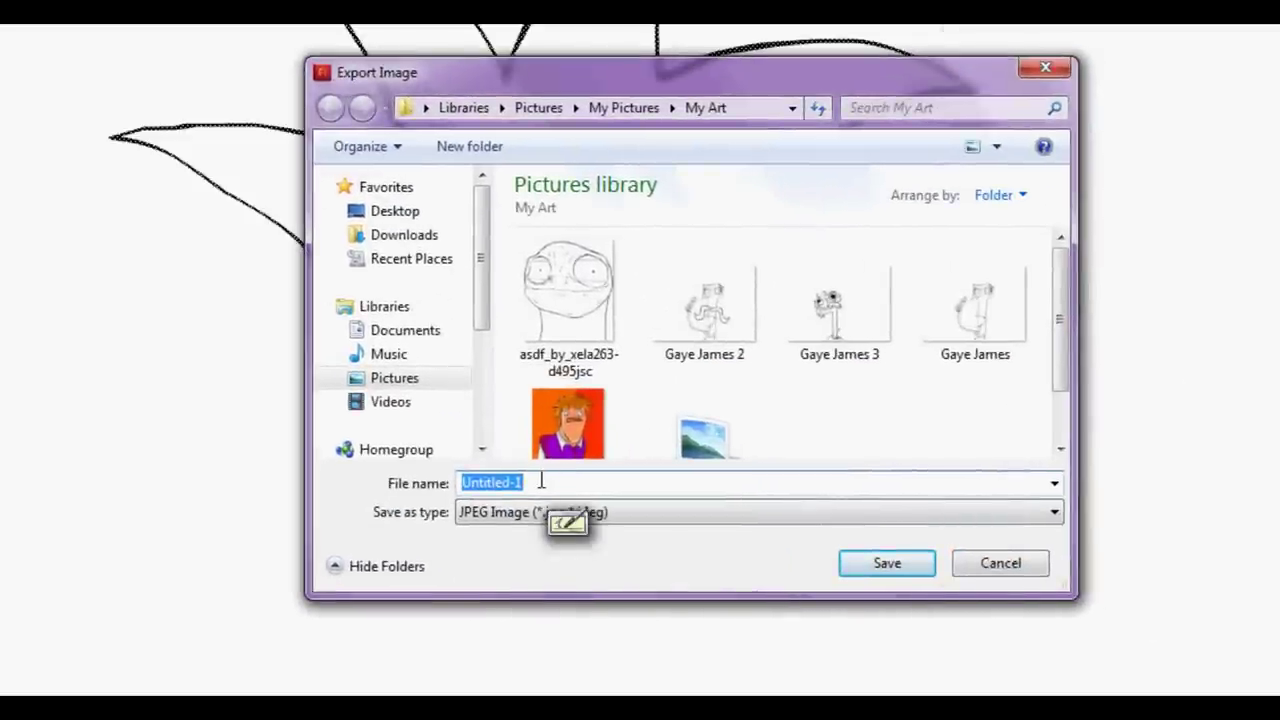
type("Yu-gi-oh")
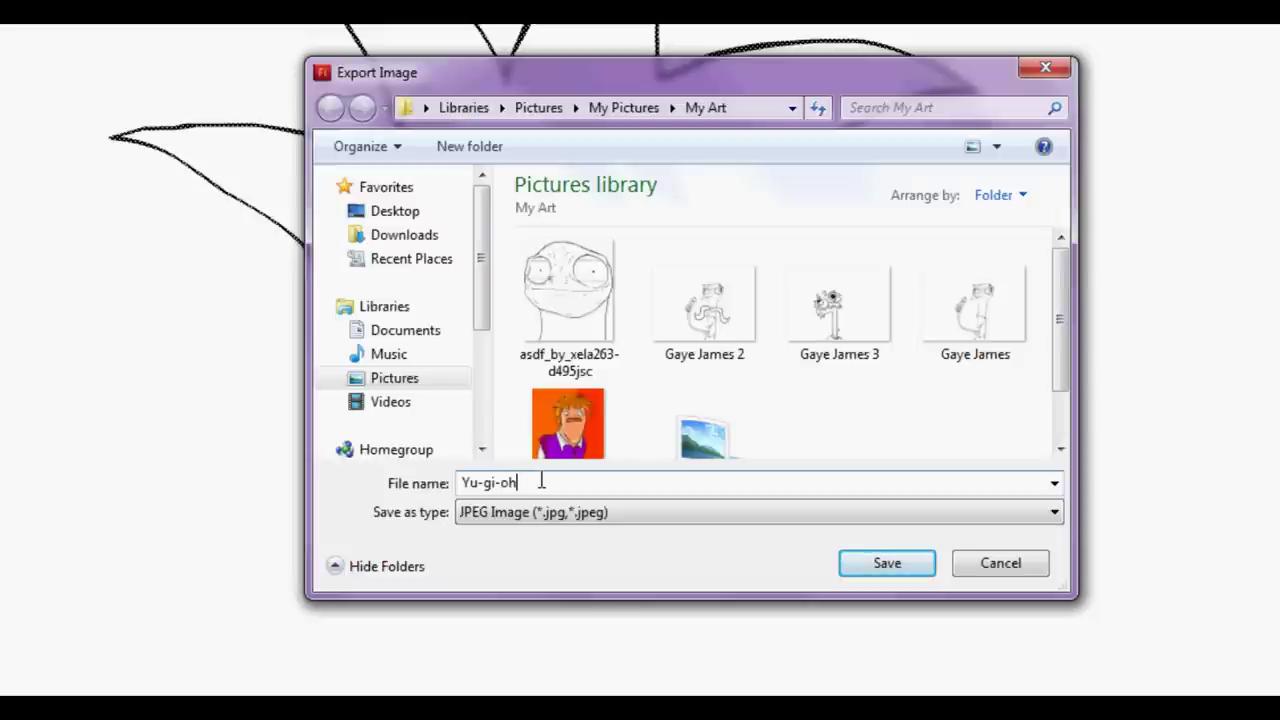
left_click(887, 563)
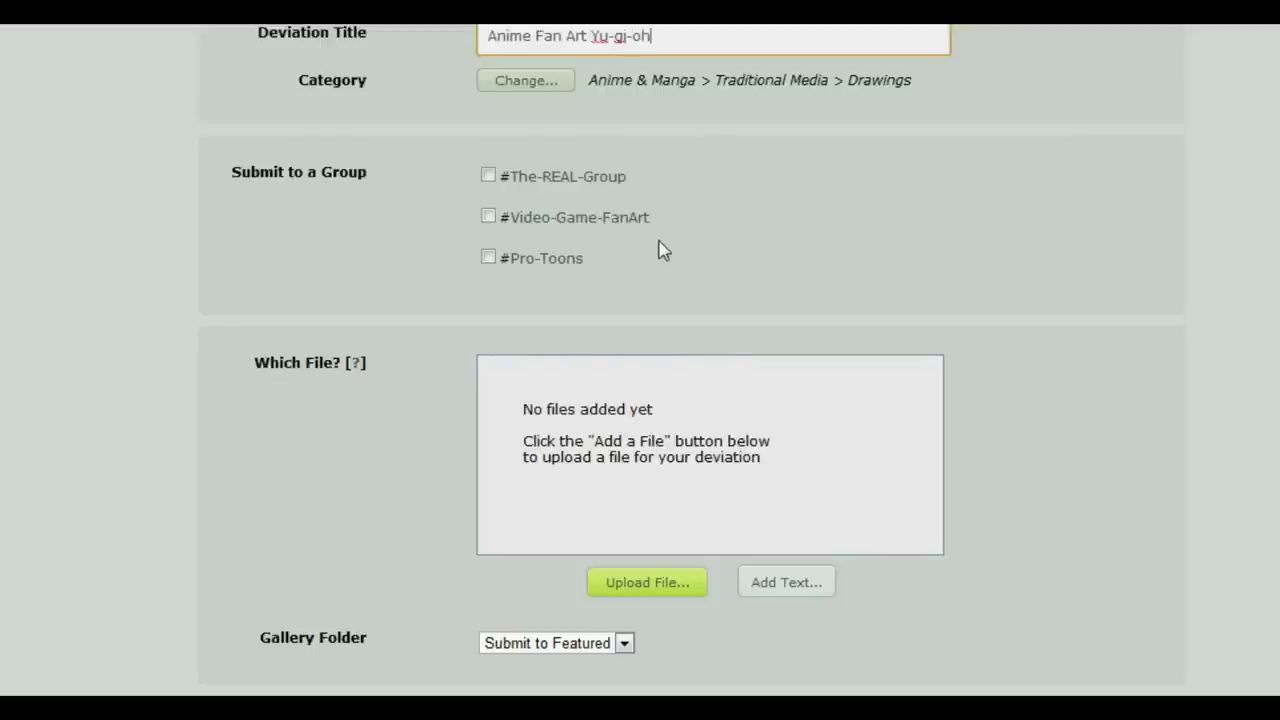
Upload Yu-gi-oh from Pictures > My Art to the form and scroll down to the agreement checkboxes
scroll(663, 250, "down", 2)
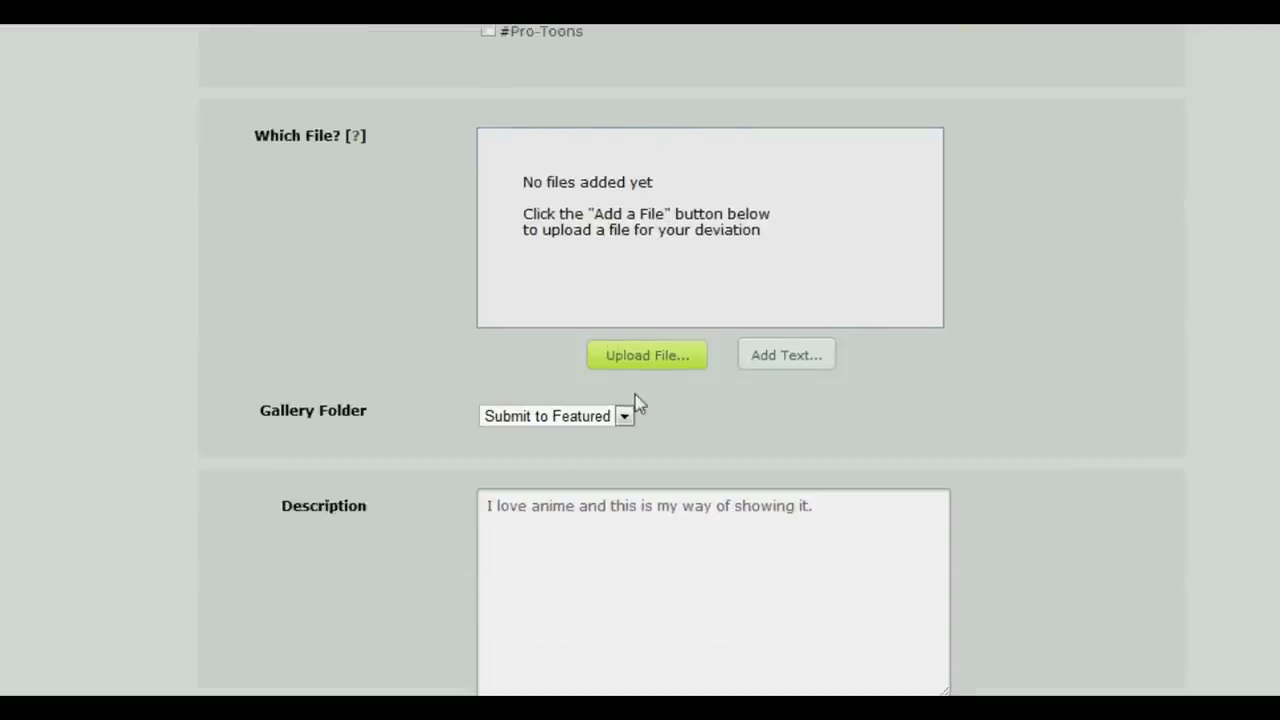
left_click(630, 363)
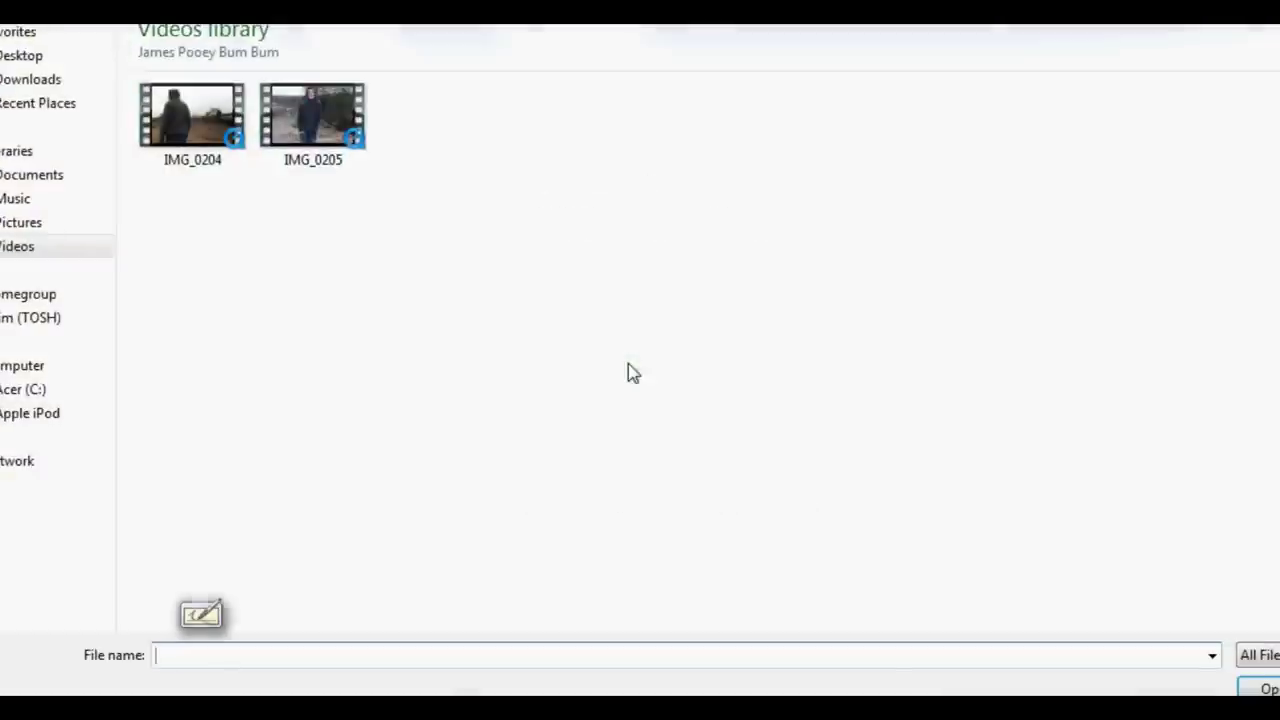
left_click(8, 226)
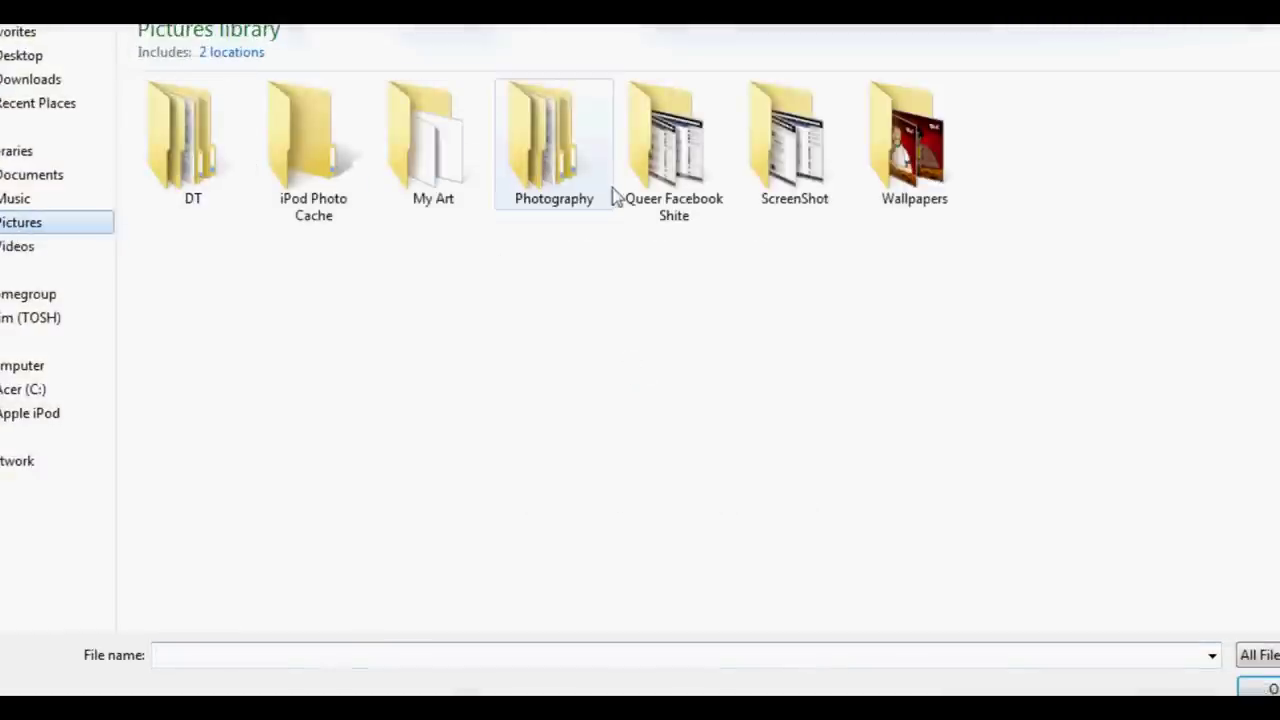
double_click(466, 163)
left_click(466, 163)
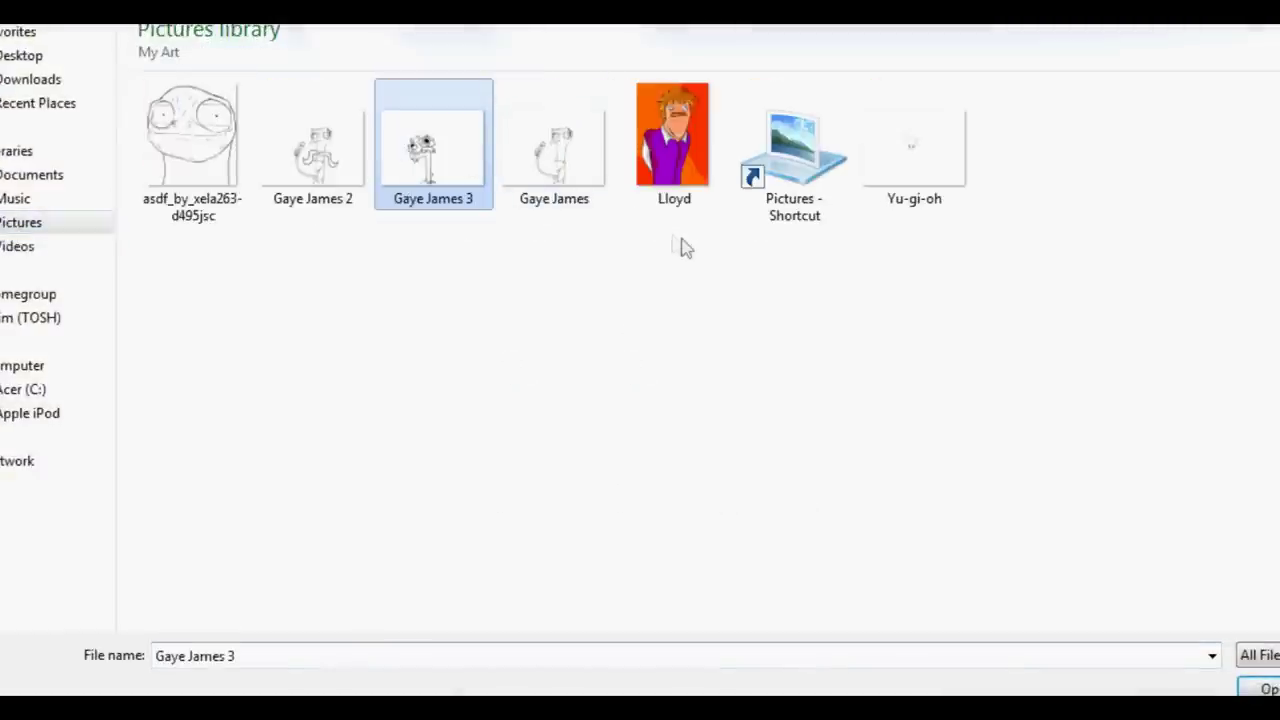
double_click(889, 152)
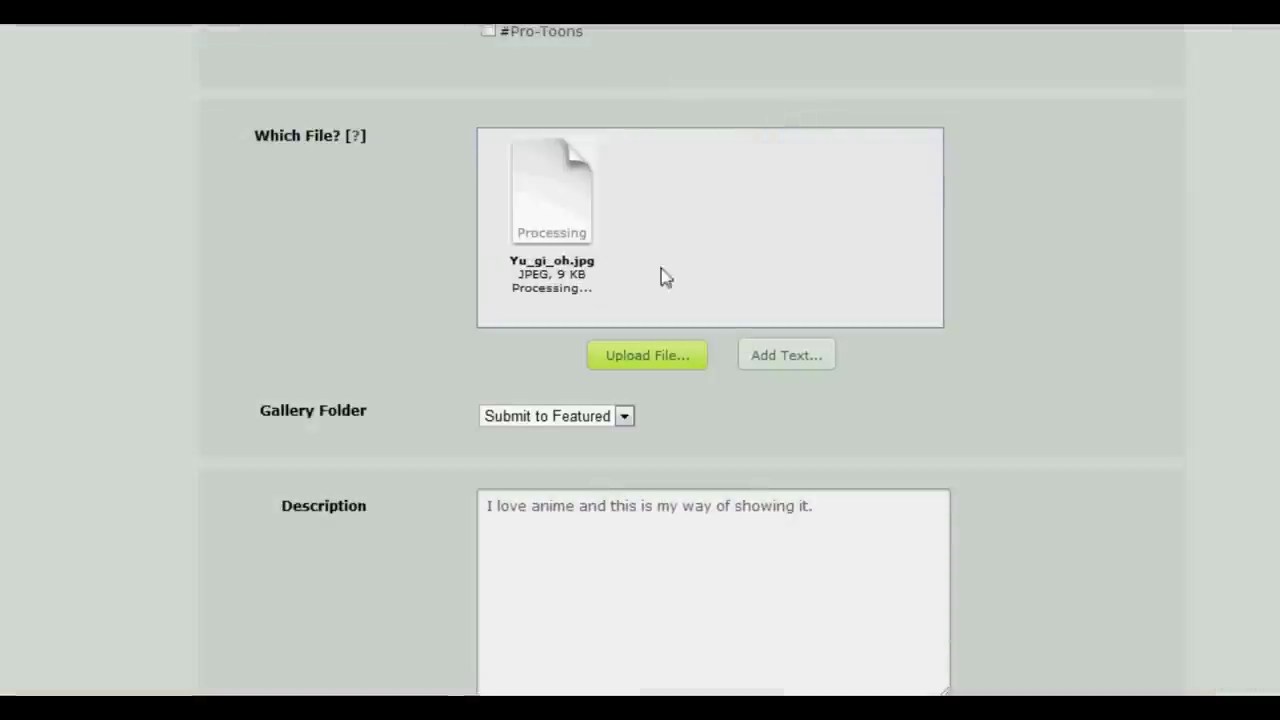
scroll(589, 275, "down", 1)
scroll(618, 175, "down", 3)
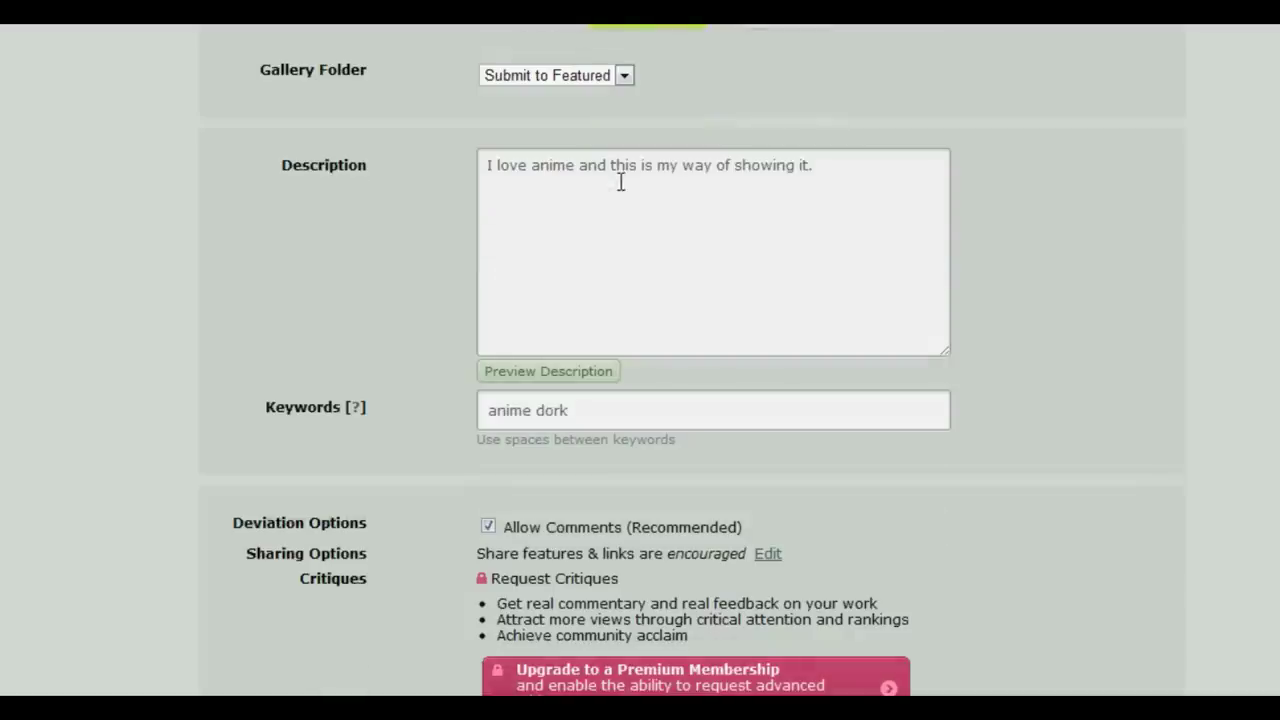
scroll(621, 181, "down", 2)
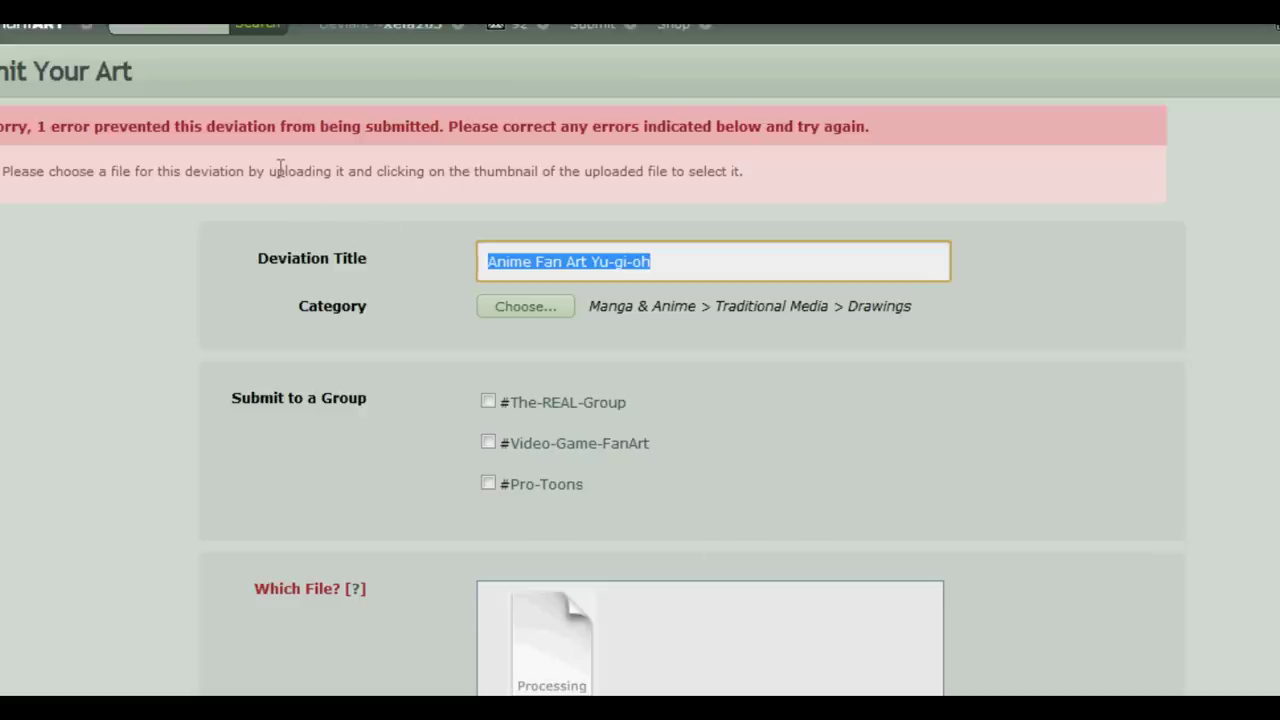
Submit the Anime Fan Art Yu-gi-oh deviation, then open the account menu from the username
scroll(514, 271, "down", 4)
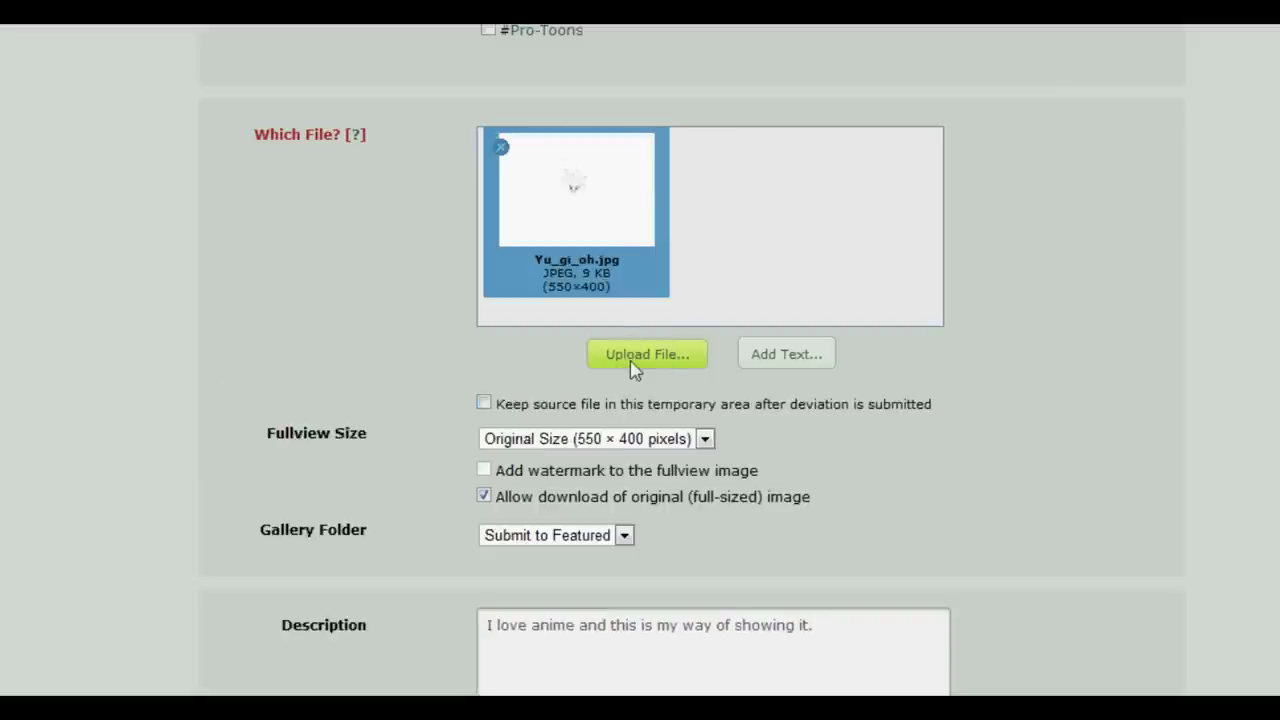
scroll(632, 368, "down", 8)
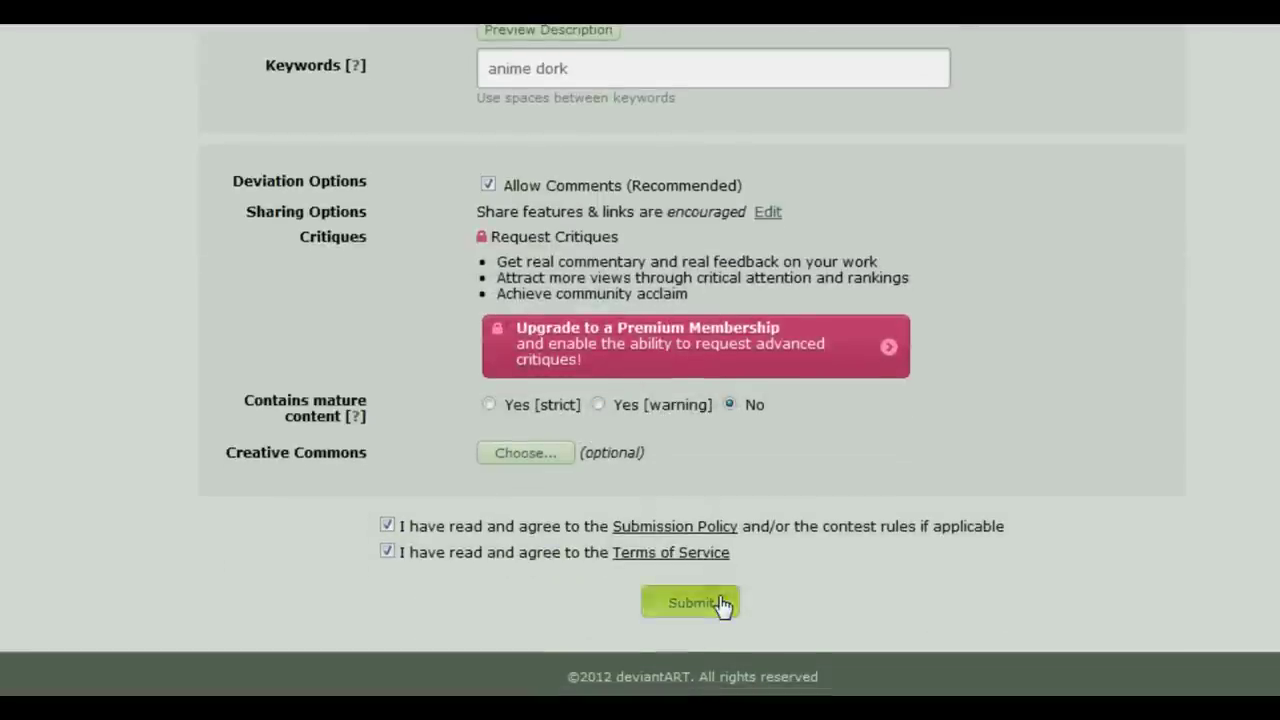
left_click(722, 604)
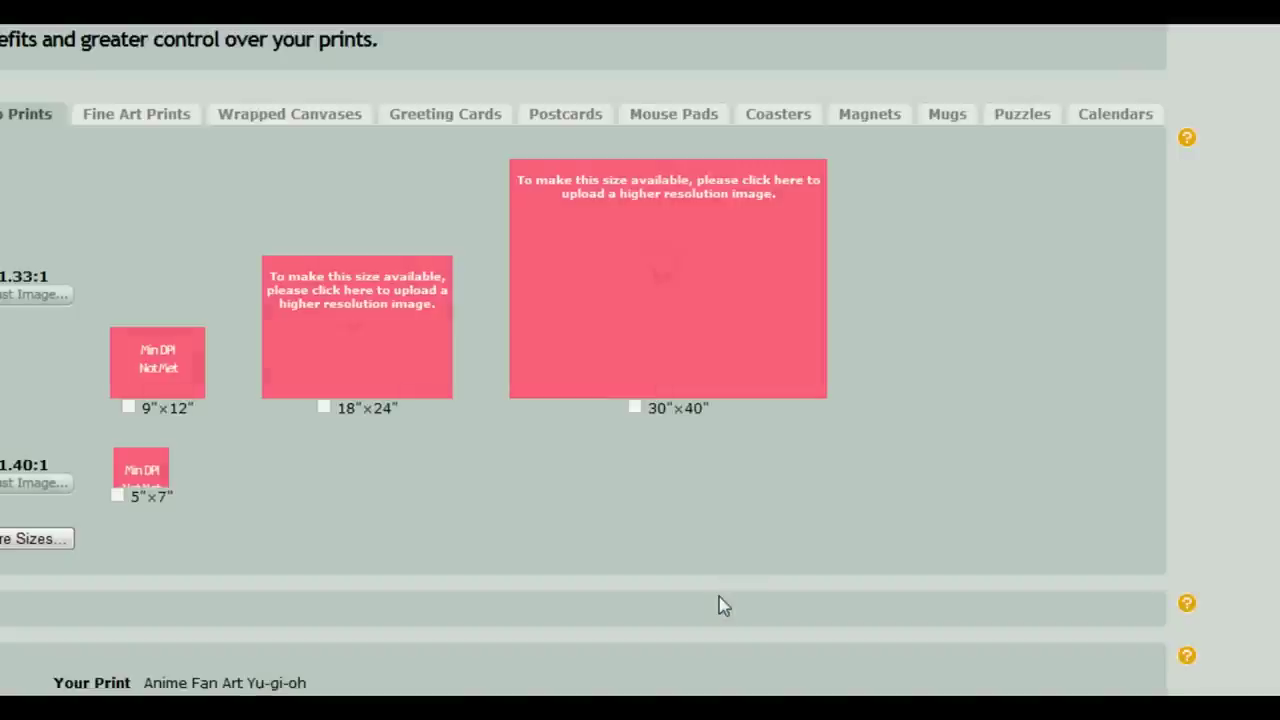
scroll(521, 478, "up", 3)
left_click(444, 34)
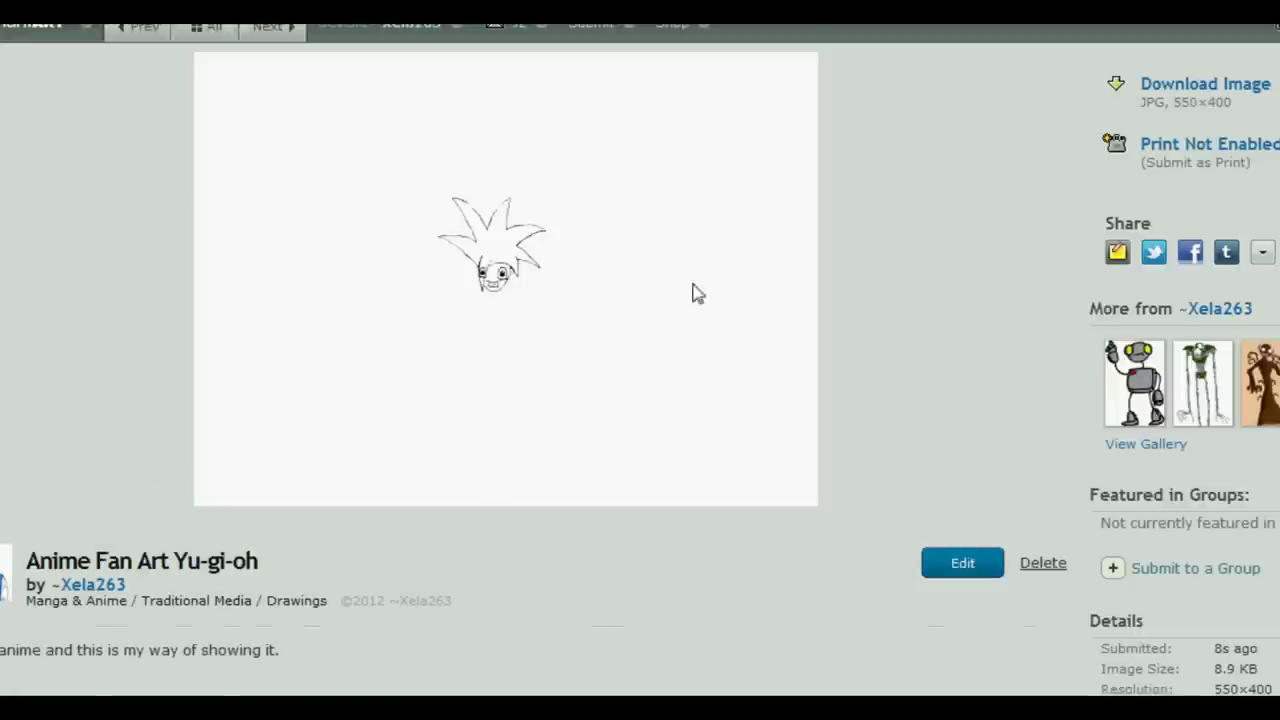
Scroll the published deviation page down to its comments and Statistics and back, then open Chrome's wrench menu
scroll(668, 304, "down", 1)
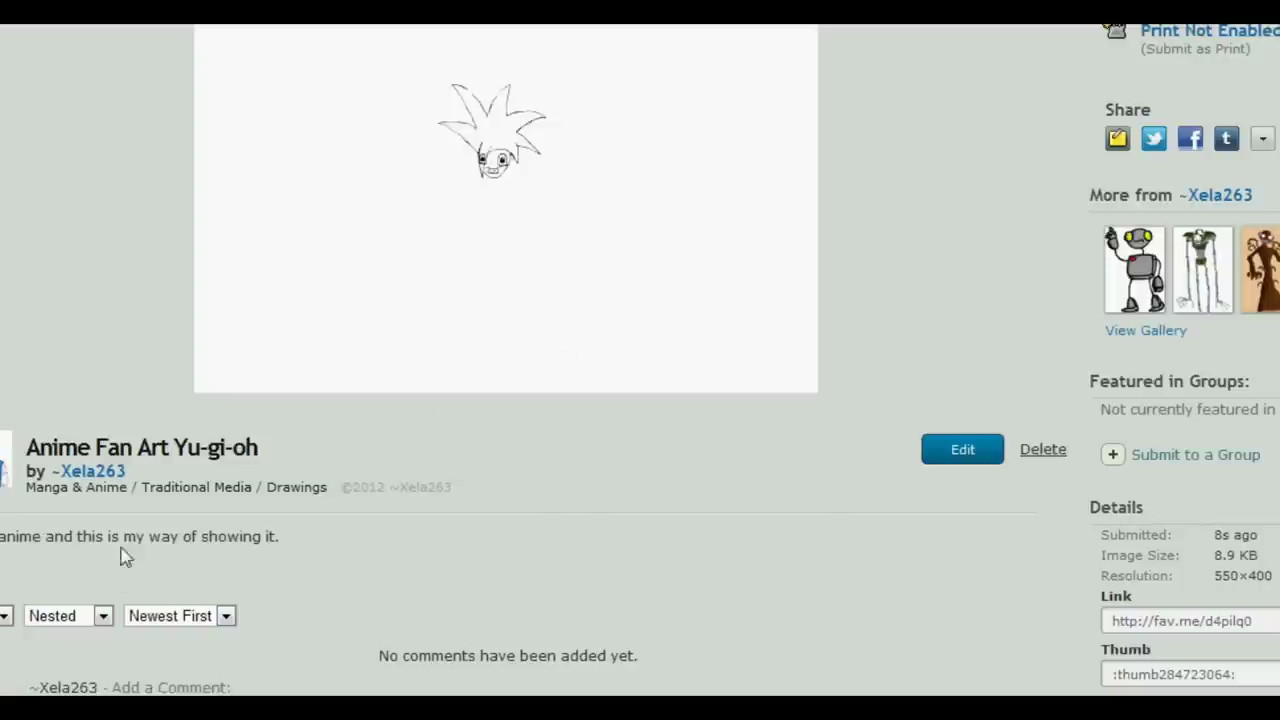
scroll(200, 545, "down", 1)
scroll(530, 523, "down", 1)
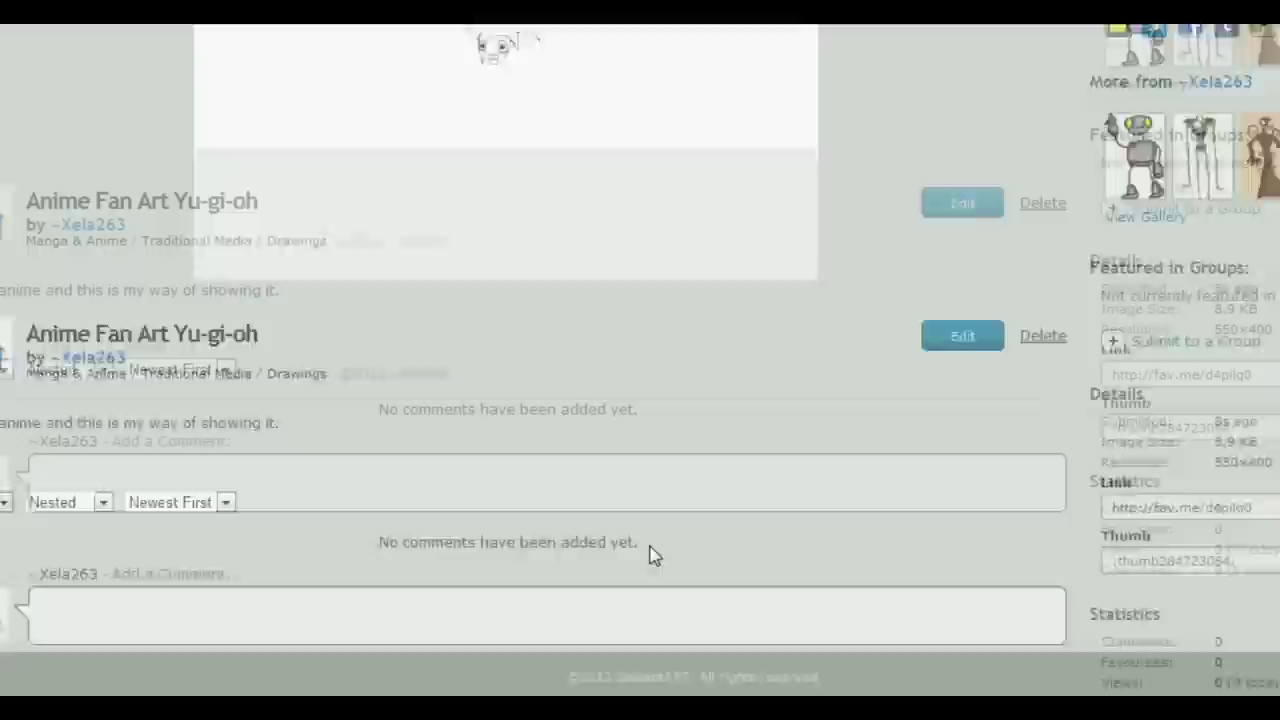
mouse_move(1225, 548)
left_mouse_down()
mouse_move(1105, 530)
mouse_move(1105, 549)
mouse_move(1225, 549)
left_mouse_up()
scroll(694, 520, "up", 1)
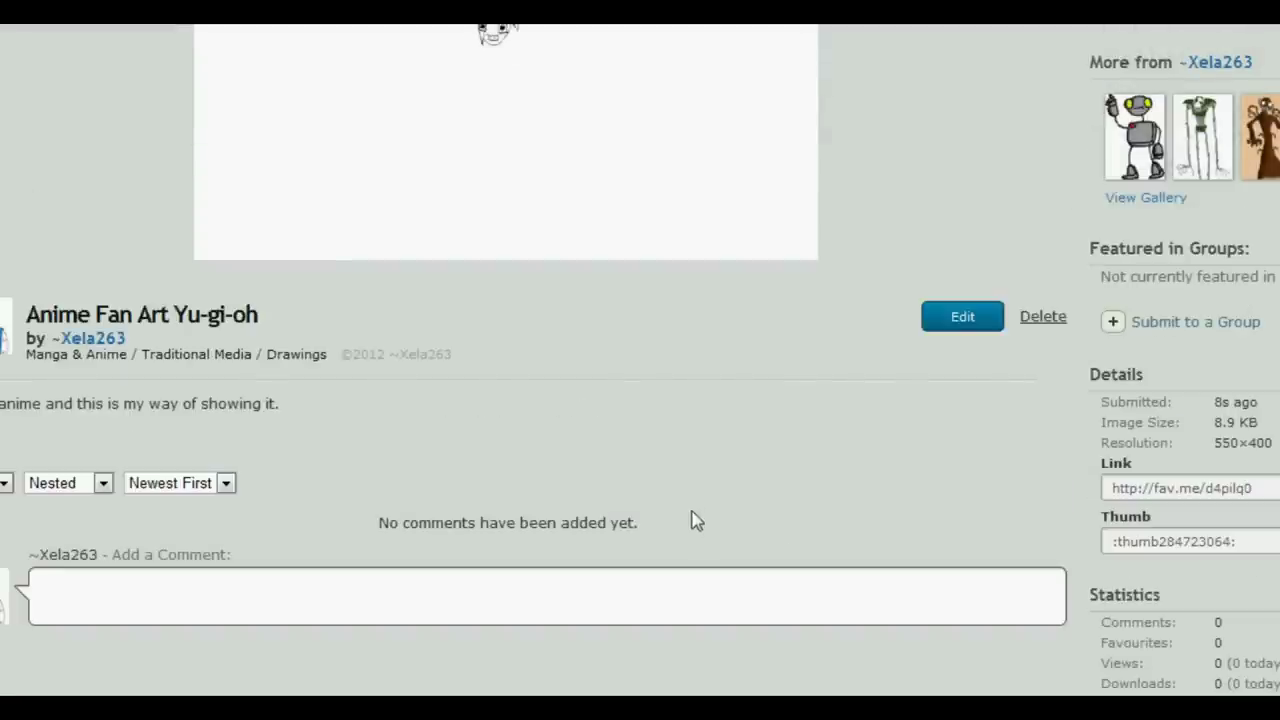
scroll(714, 549, "up", 2)
scroll(780, 512, "down", 1)
scroll(966, 344, "up", 1)
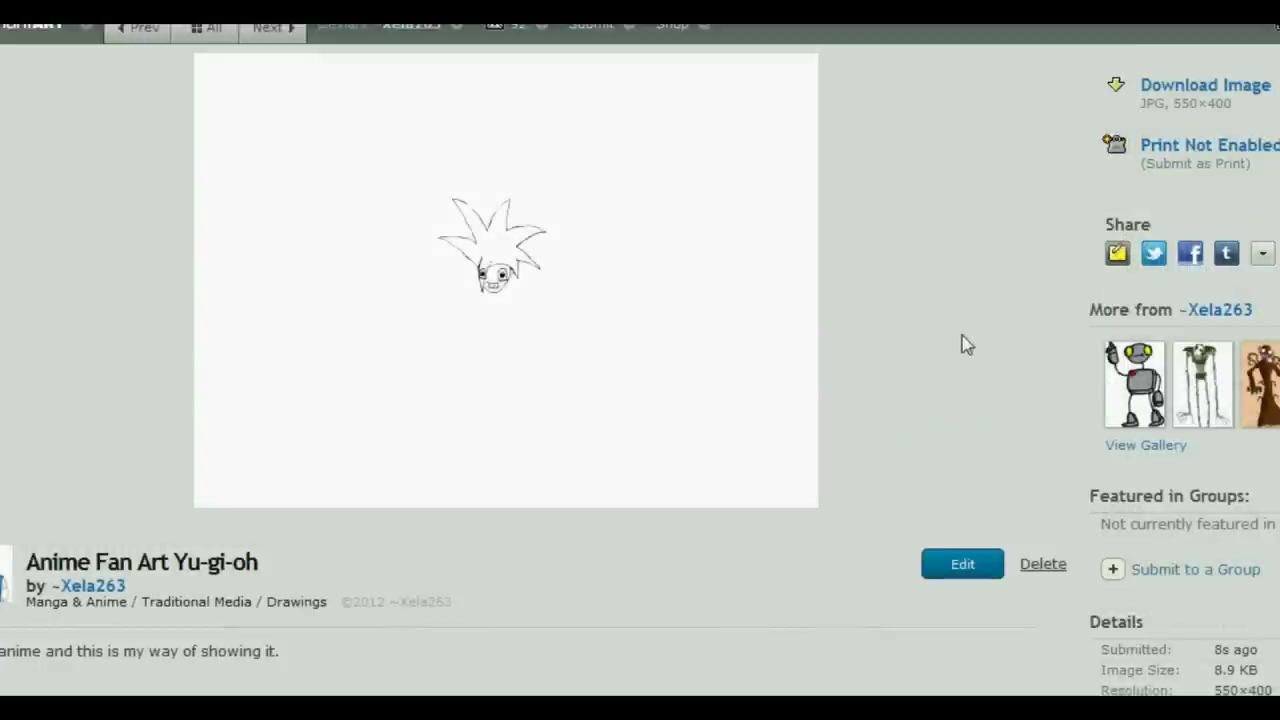
left_click(1277, 22)
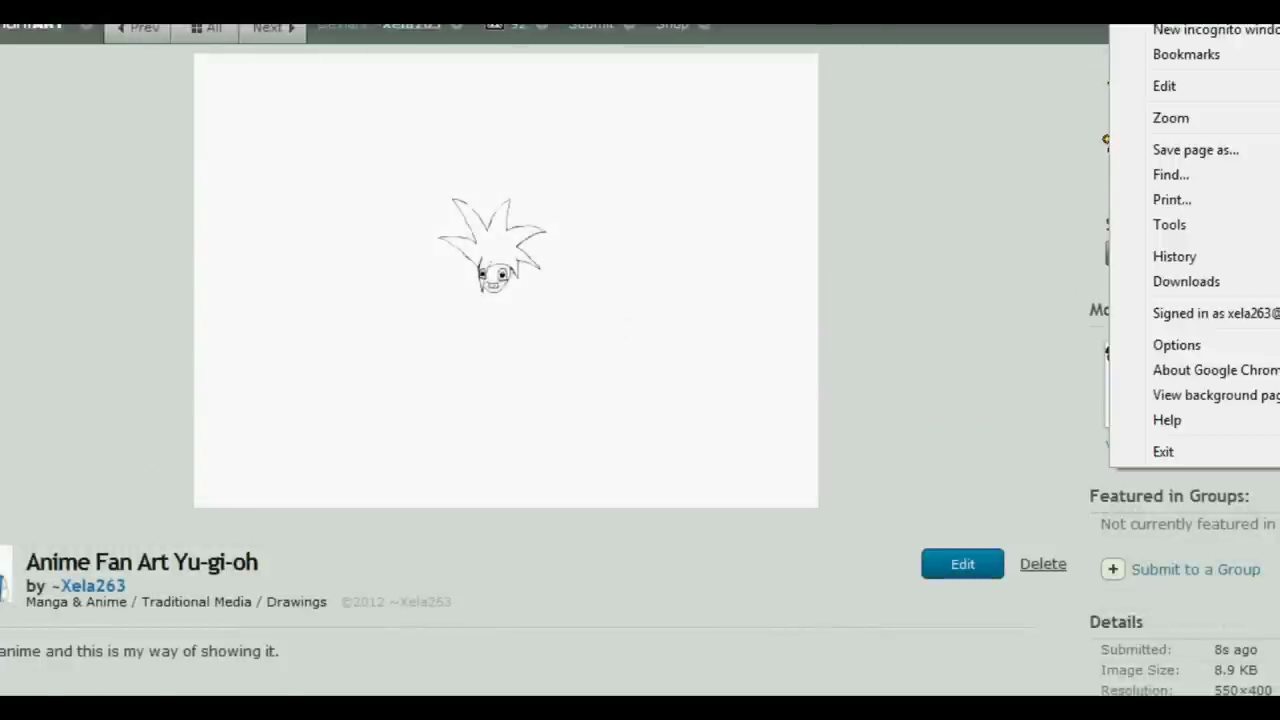
Zoom the page in, view the drawing full size and pan around it, then dismiss the wrench menu
key("ctrl+plus")
key("ctrl+plus")
key("ctrl+plus")
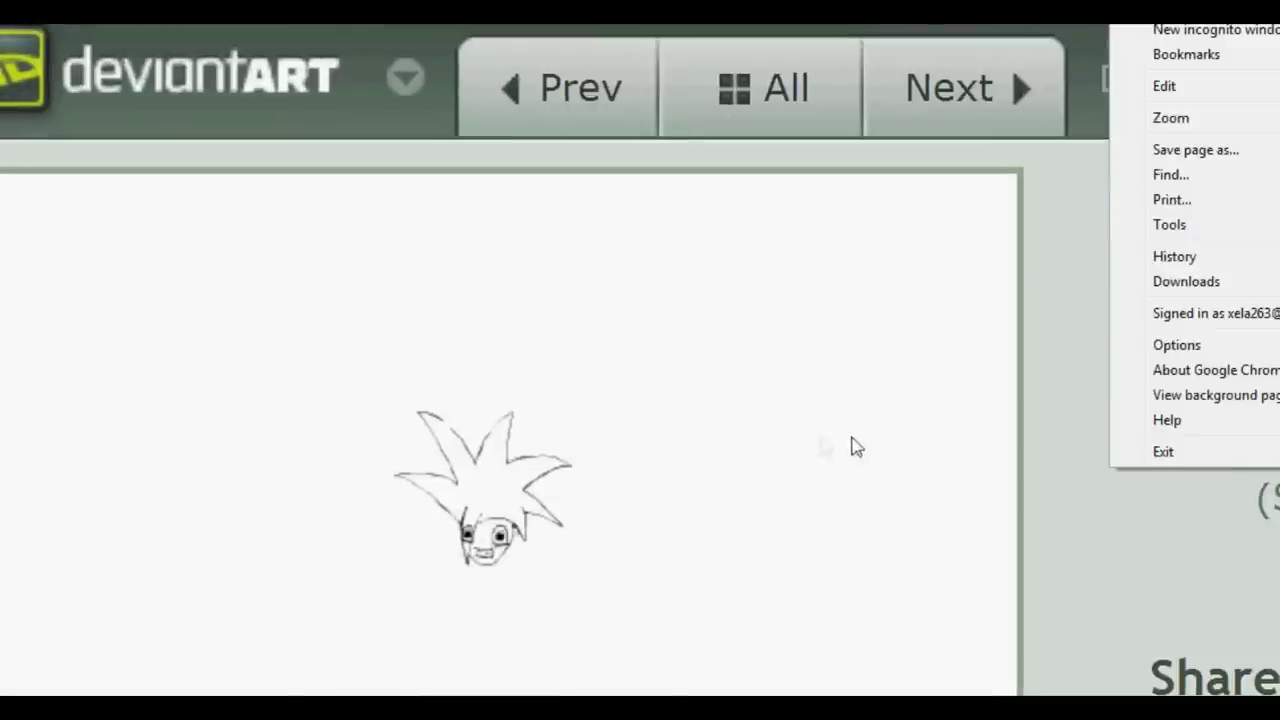
scroll(850, 447, "down", 1)
left_click(521, 368)
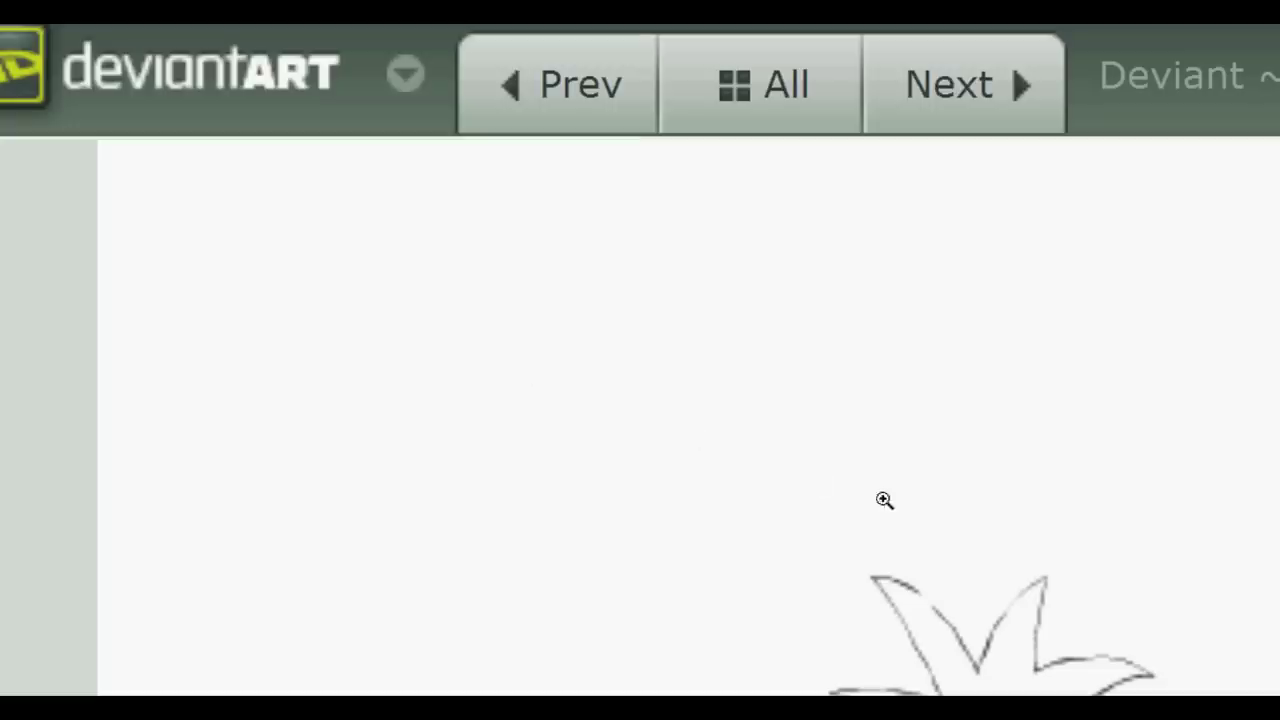
mouse_move(1063, 586)
left_mouse_down()
mouse_move(1134, 674)
mouse_move(766, 437)
mouse_move(799, 470)
left_mouse_up()
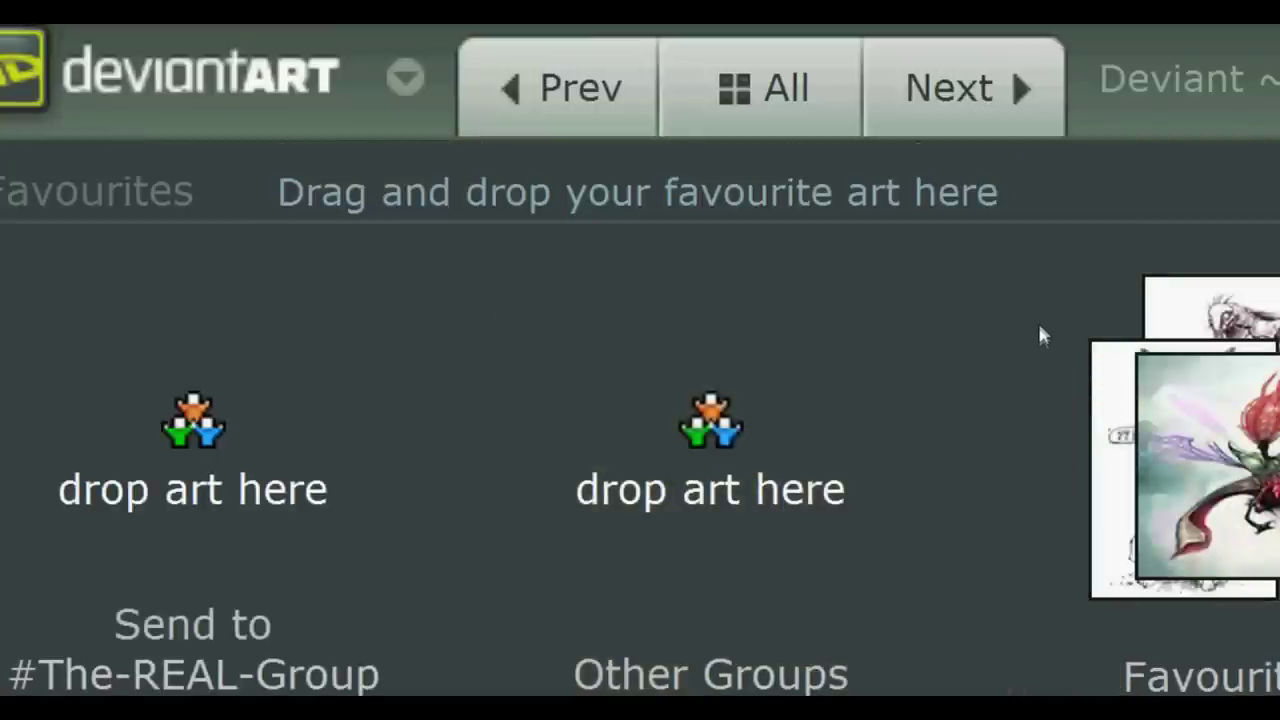
key("alt+f")
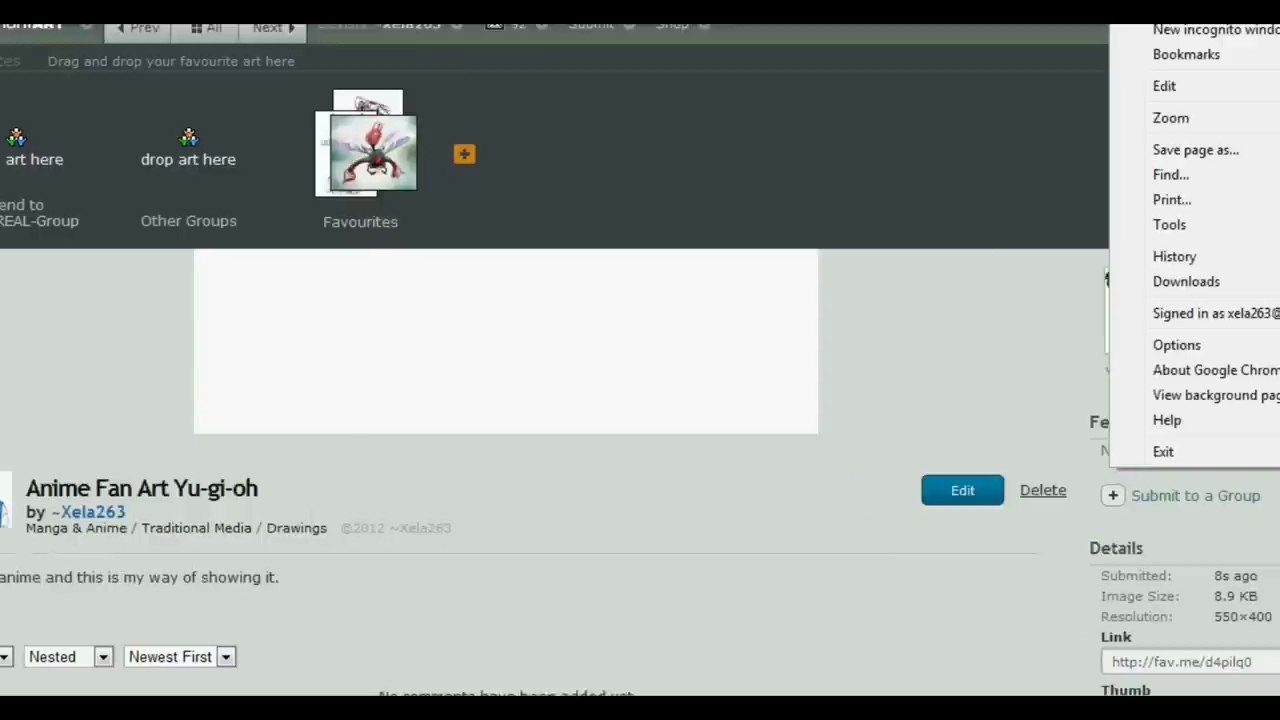
left_click(731, 358)
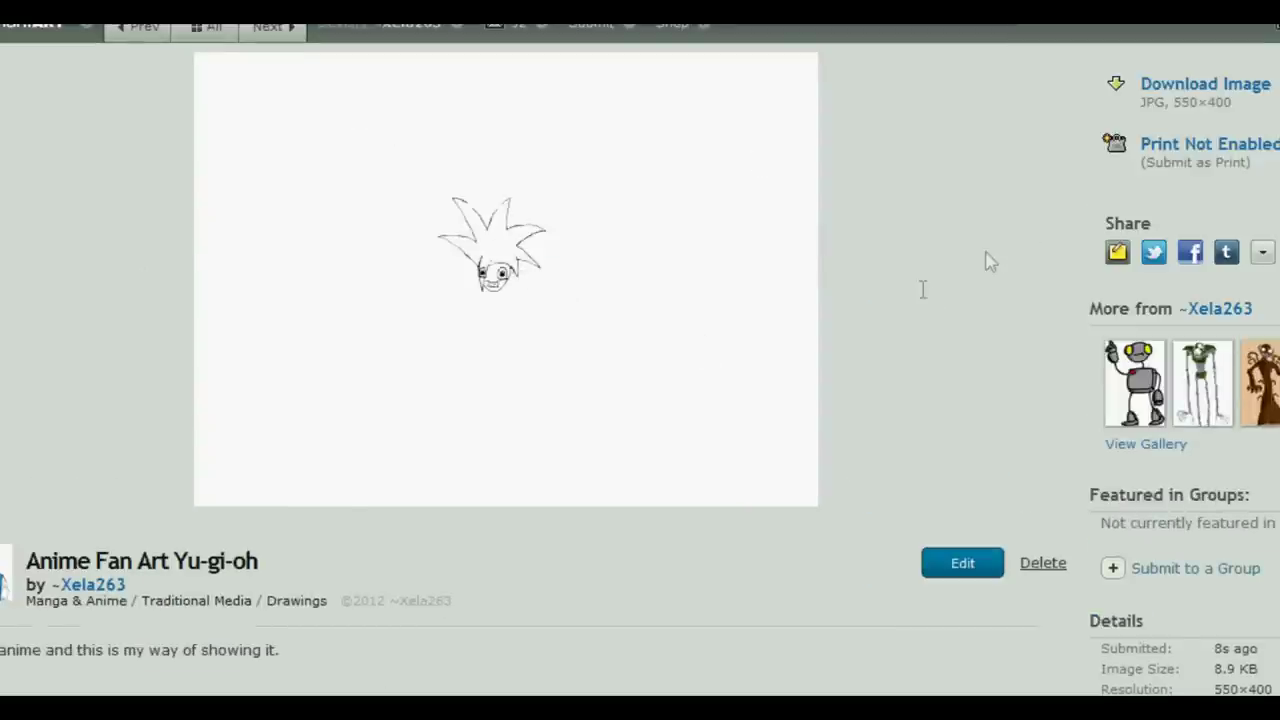
key("alt+f")
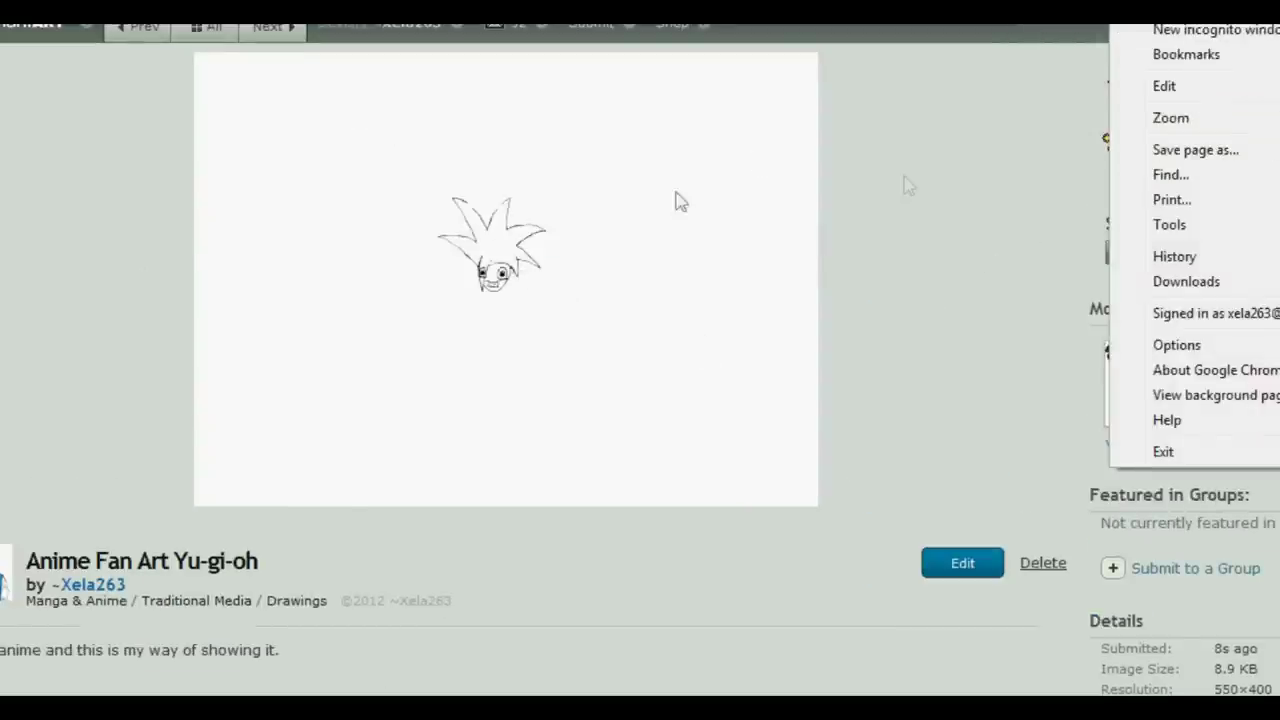
left_click(690, 196)
mouse_move(498, 38)
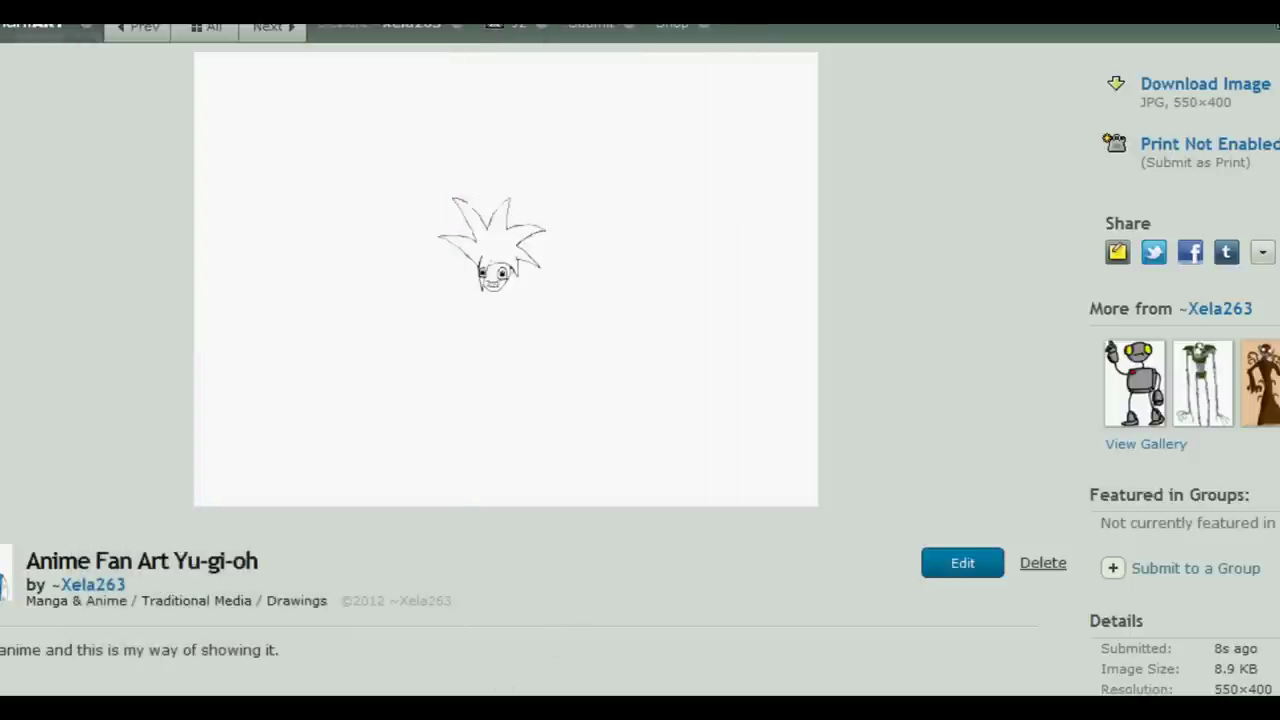
mouse_move(435, 688)
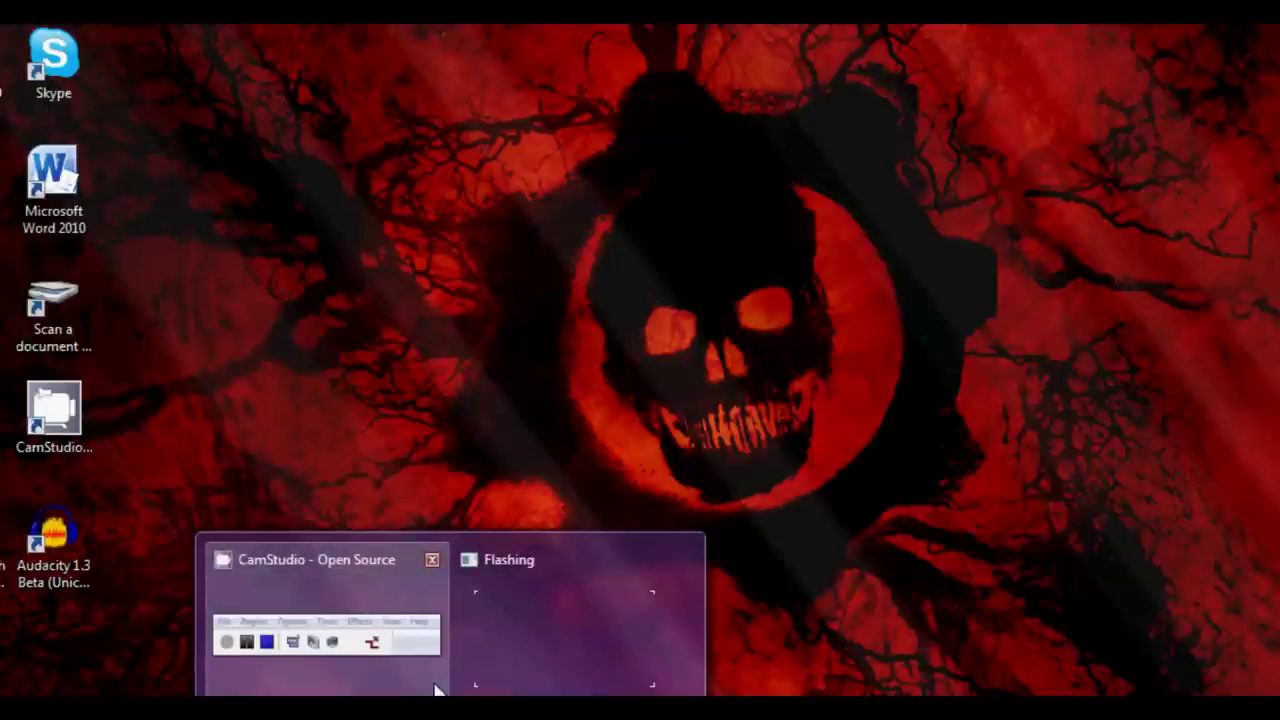